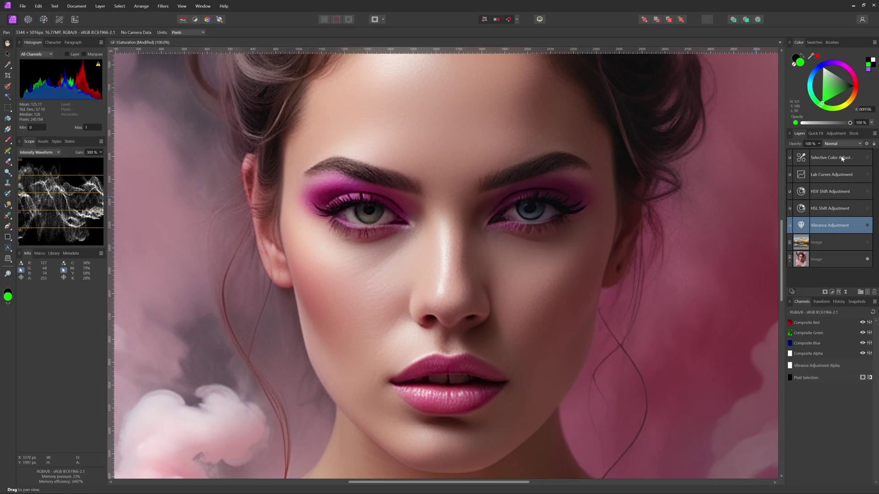
# Select and delete all five adjustment layers, keeping only the two image layers.
pyautogui.keyDown('shift'); pyautogui.click(842, 159); pyautogui.keyUp('shift')
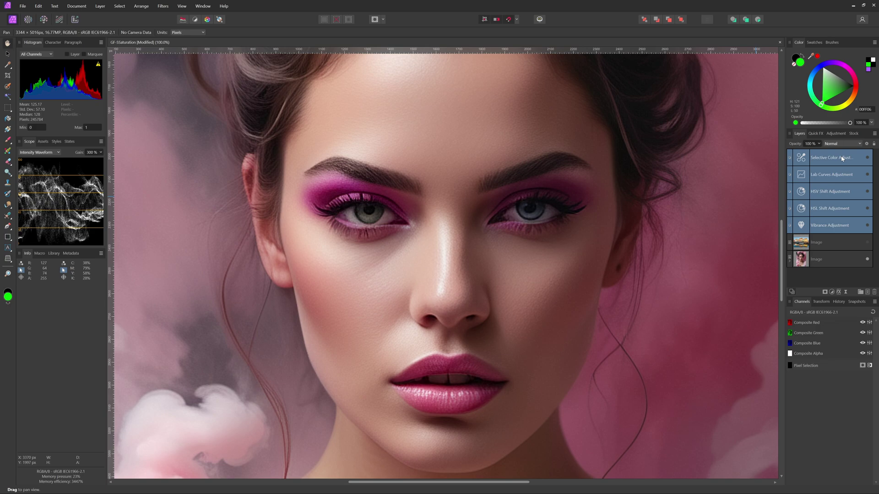
pyautogui.press('Delete')
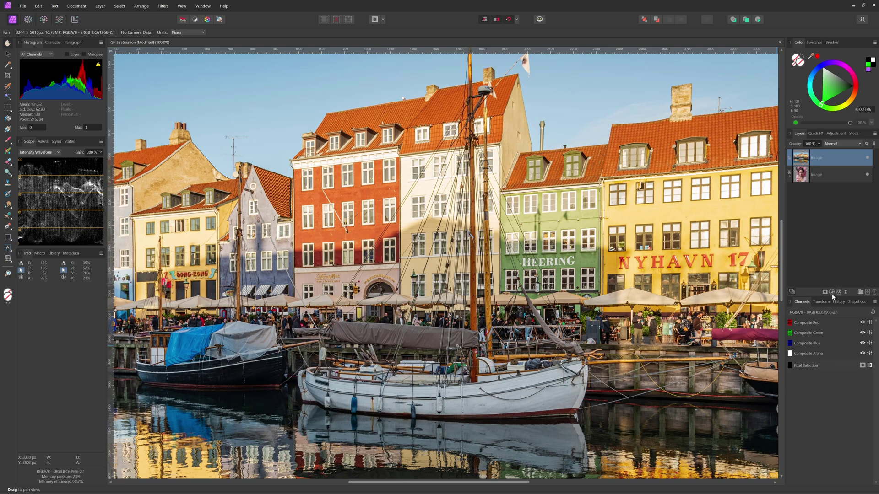
# Add a Vibrance adjustment to the Nyhavn photo with Vibrance 22% and Saturation 45%.
pyautogui.click(832, 292)
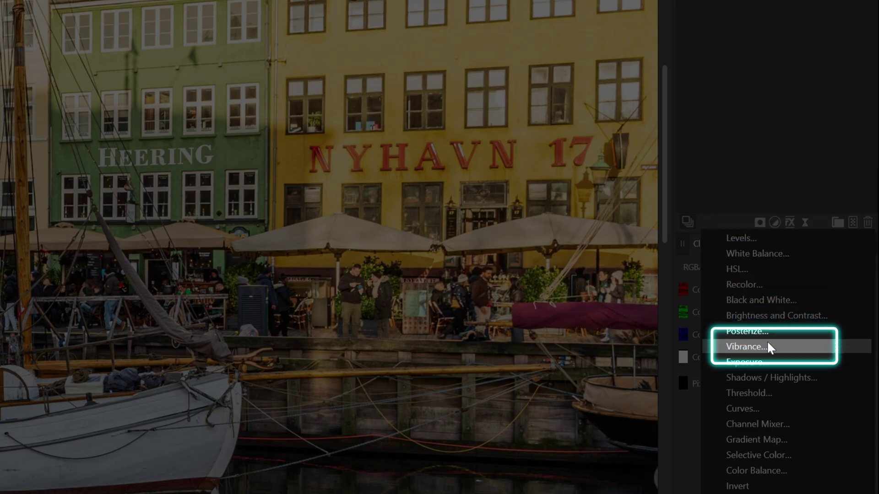
pyautogui.click(768, 343)
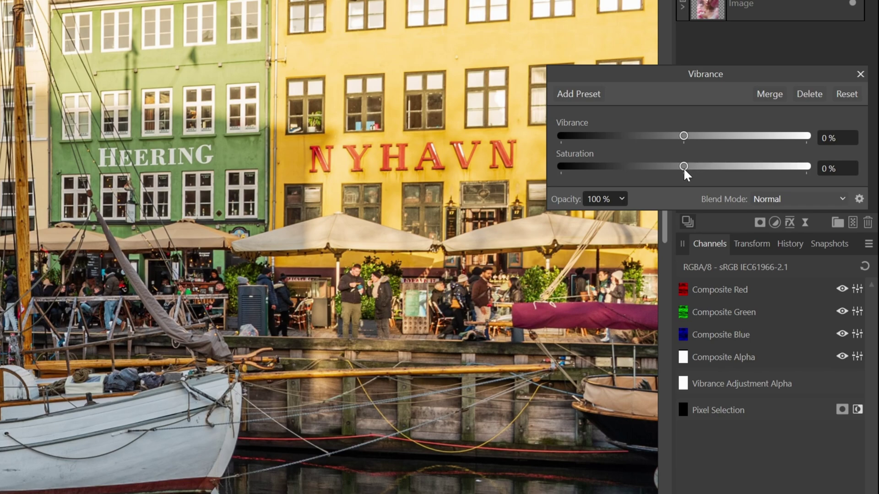
pyautogui.moveTo(684, 167); pyautogui.dragTo(714, 172)
pyautogui.moveTo(682, 134); pyautogui.dragTo(710, 136)
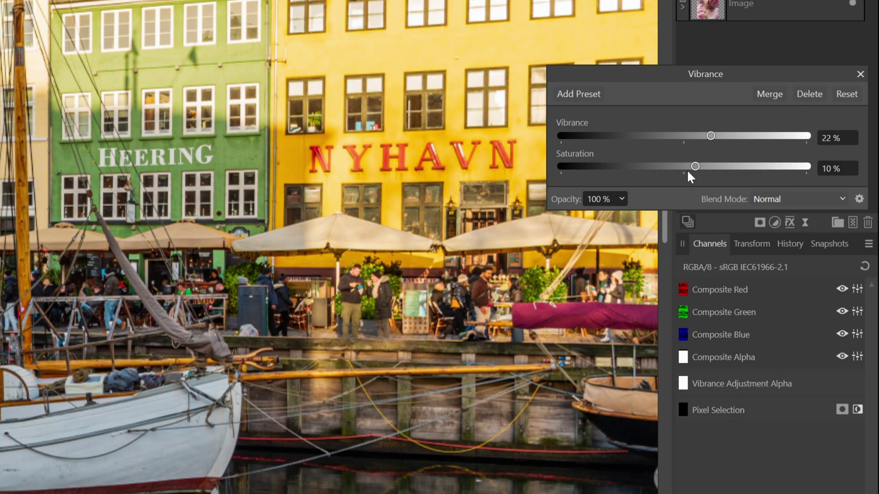
pyautogui.moveTo(695, 166); pyautogui.dragTo(738, 166)
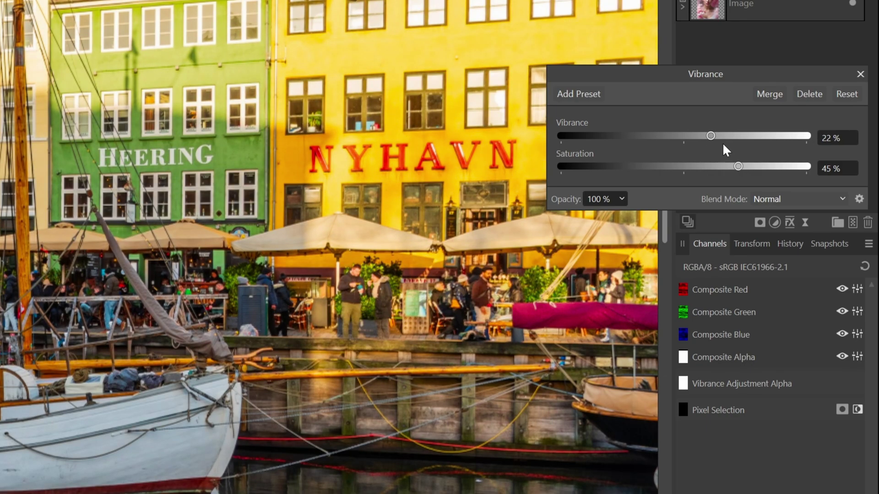
pyautogui.click(861, 73)
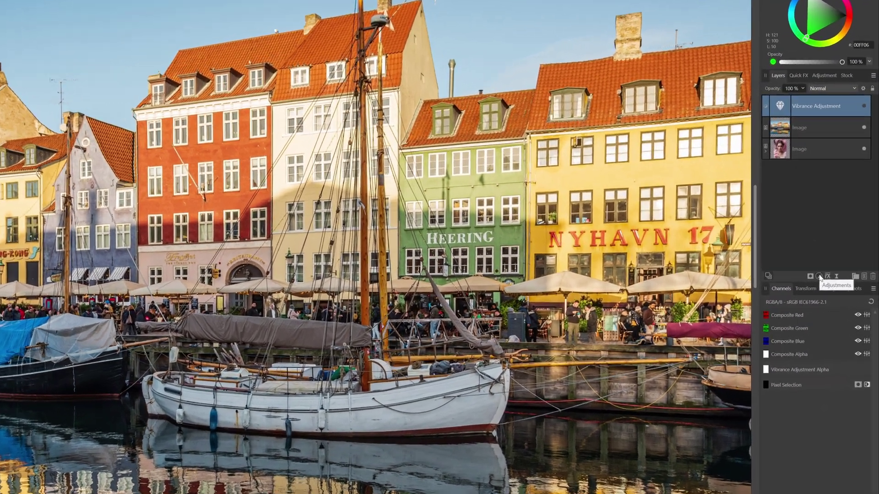
# Add an HSL Shift adjustment with saturation shift raised to about 39%.
pyautogui.click(832, 292)
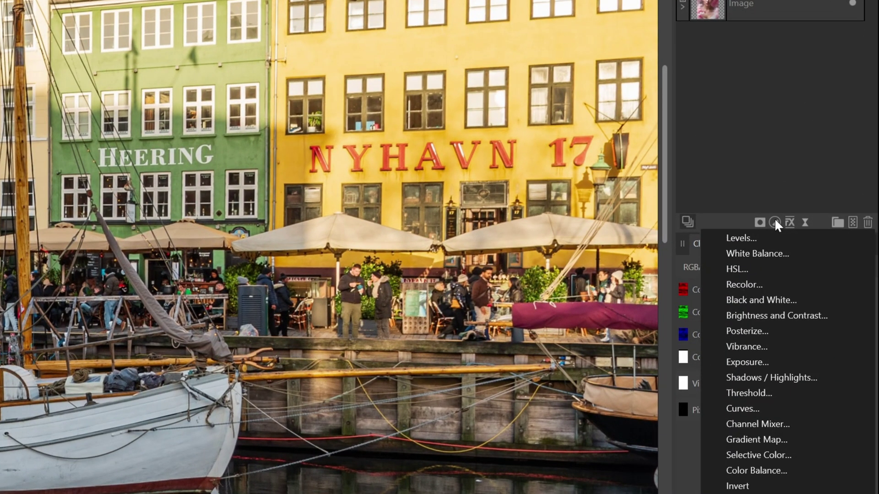
pyautogui.click(770, 268)
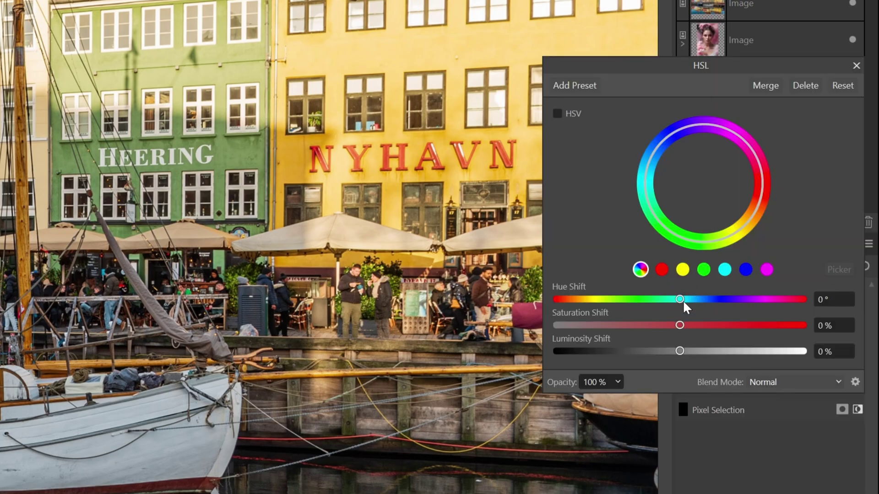
pyautogui.moveTo(680, 326); pyautogui.dragTo(742, 325)
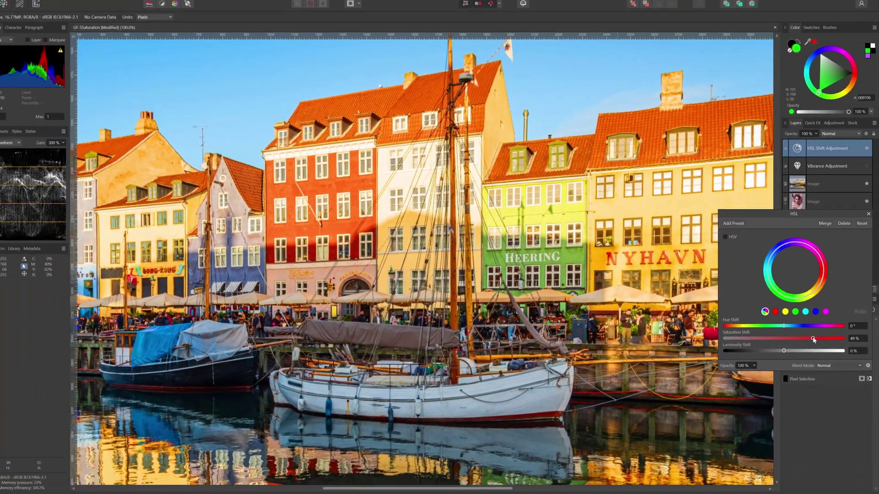
pyautogui.moveTo(814, 339); pyautogui.dragTo(802, 340)
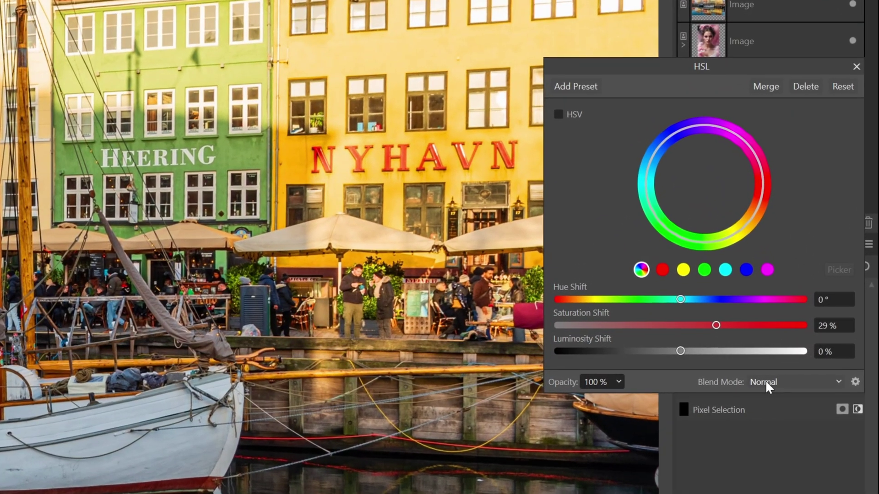
# Set the HSL blend mode to Saturation and raise the saturation shift to about 45%.
pyautogui.click(827, 365)
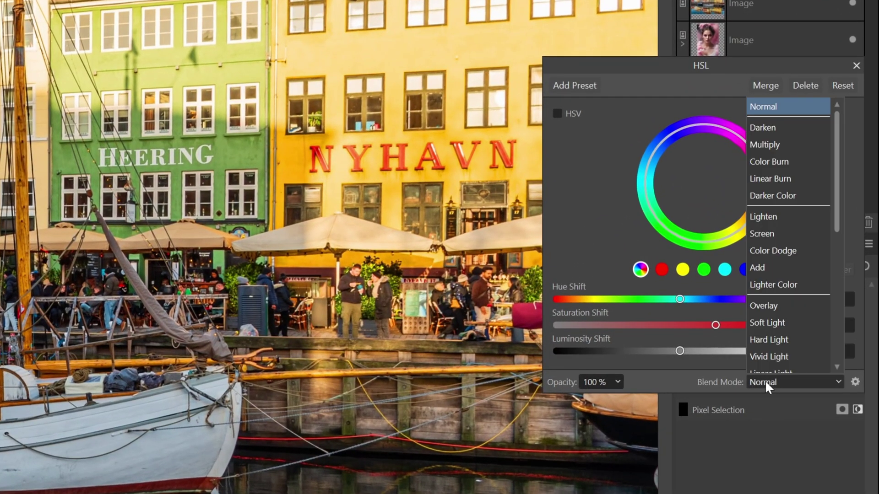
pyautogui.scroll(-4, 778, 348)
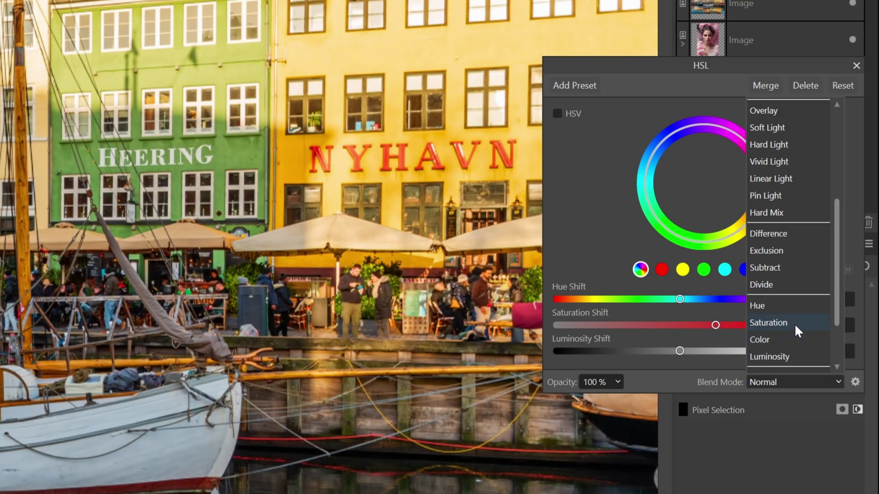
pyautogui.click(795, 323)
pyautogui.moveTo(714, 328); pyautogui.dragTo(745, 329)
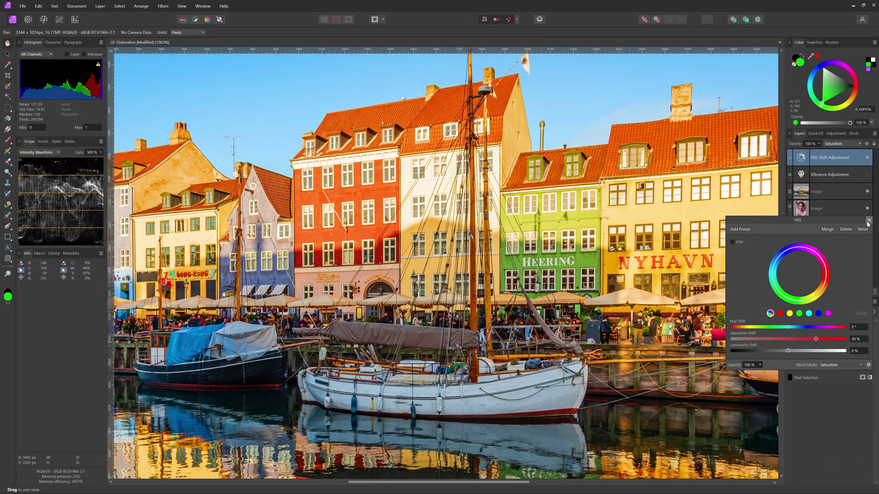
pyautogui.click(856, 65)
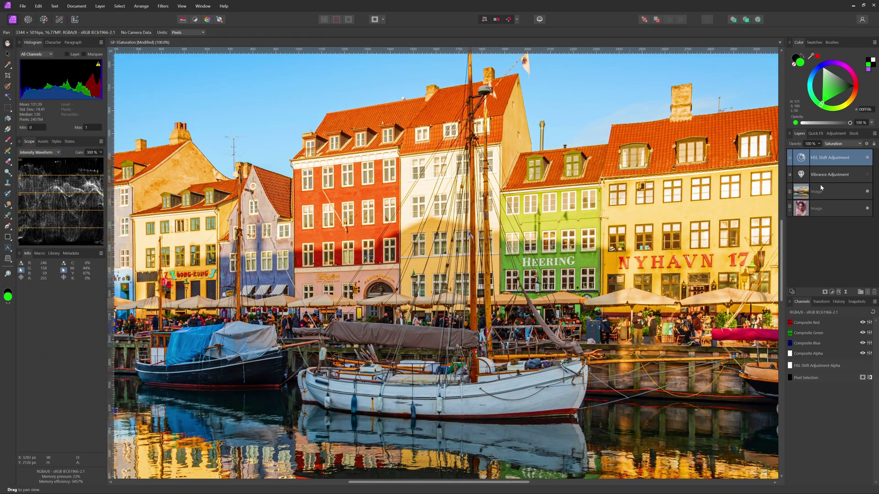
pyautogui.click(831, 292)
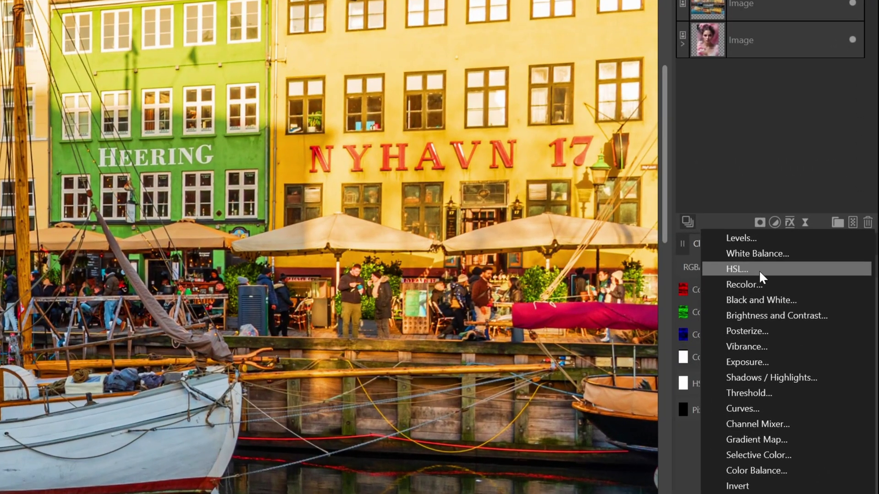
# Add a second HSL adjustment in HSV mode, saturation shift ~42%, luminosity shift 29%.
pyautogui.click(759, 270)
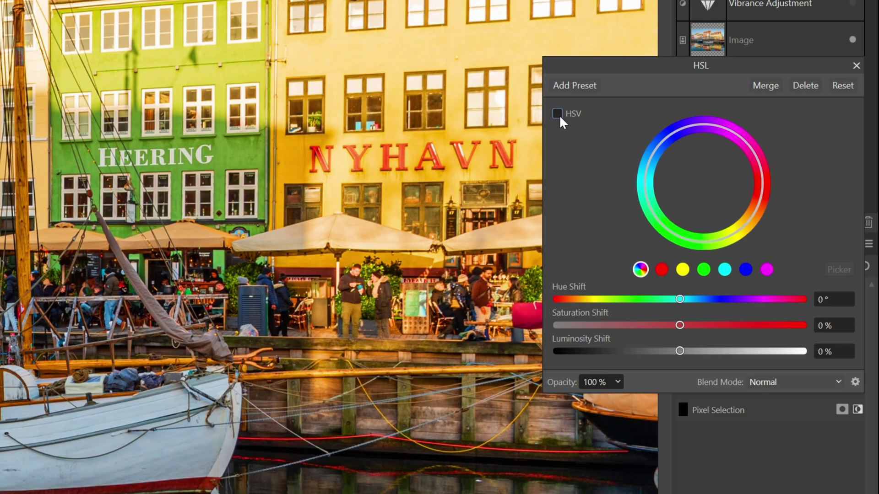
pyautogui.click(291, 125)
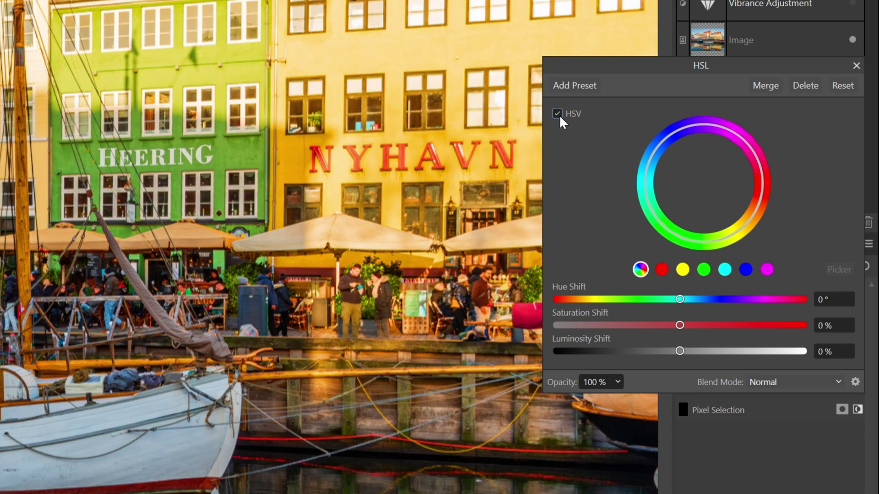
pyautogui.moveTo(679, 325); pyautogui.dragTo(732, 327)
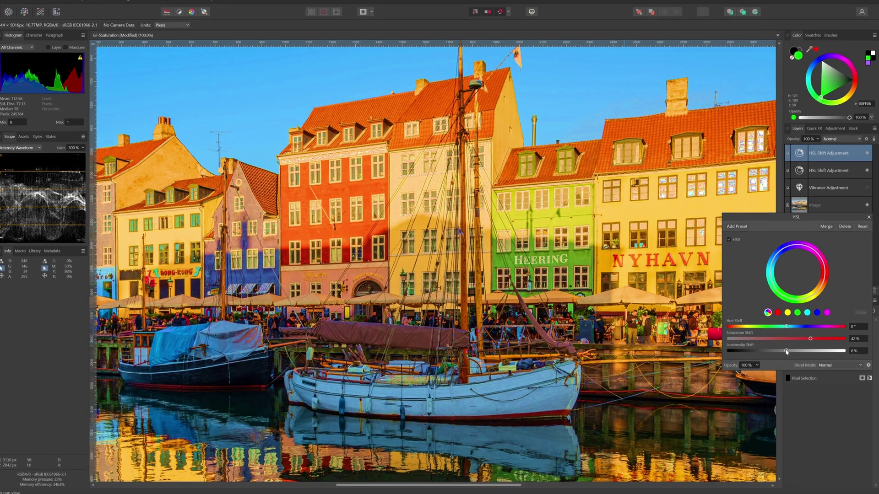
pyautogui.moveTo(788, 351); pyautogui.dragTo(802, 351)
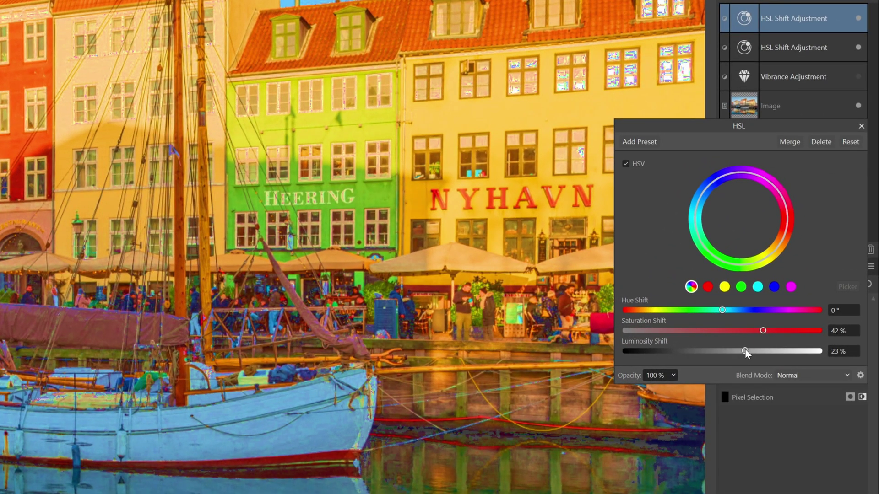
pyautogui.moveTo(745, 350); pyautogui.dragTo(751, 351)
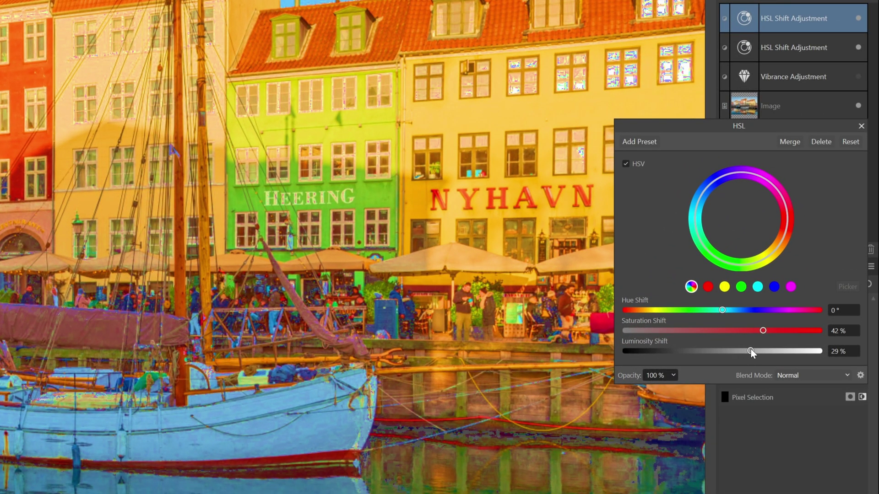
# Blend the second HSL adjustment in Saturation mode and lower its saturation shift.
pyautogui.click(801, 376)
pyautogui.scroll(-4, 808, 344)
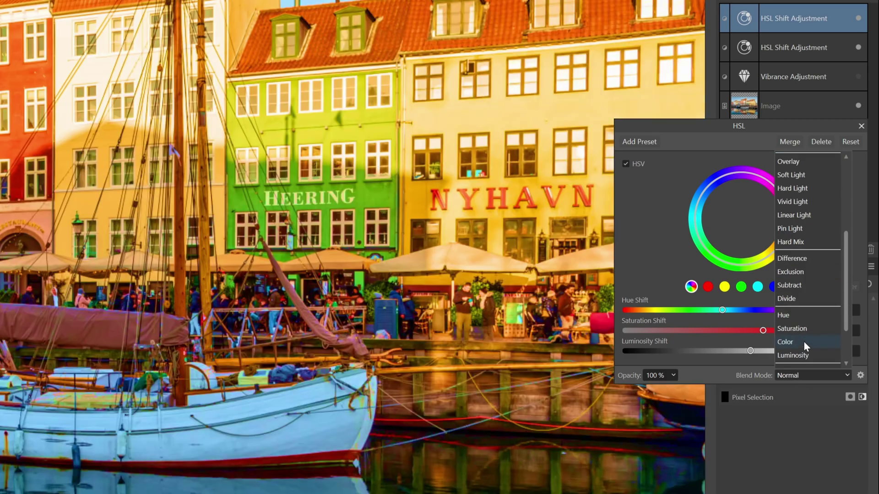
pyautogui.click(809, 334)
pyautogui.moveTo(763, 330); pyautogui.dragTo(791, 343)
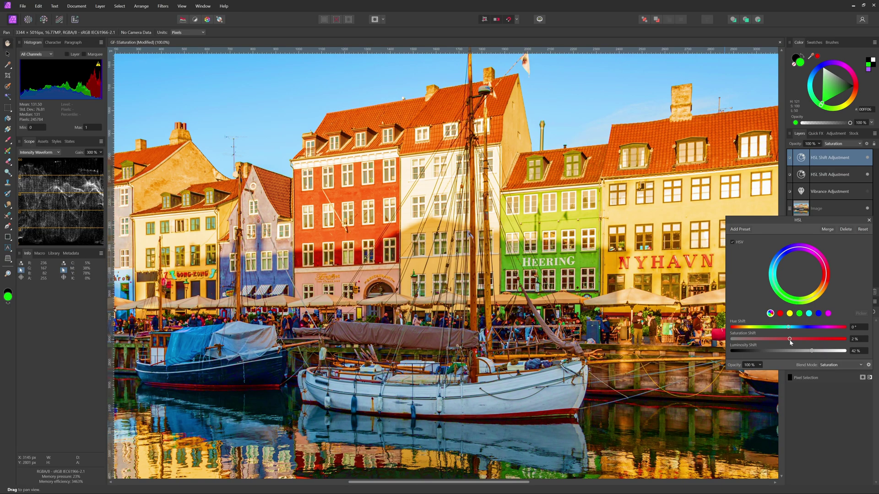
pyautogui.click(869, 221)
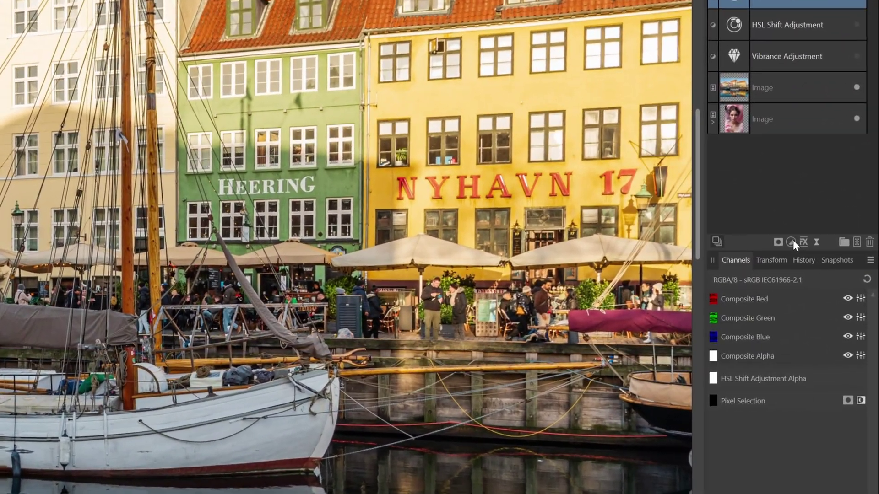
# Add a LAB Curves adjustment and pull both AOpponent curve end points inward.
pyautogui.click(792, 243)
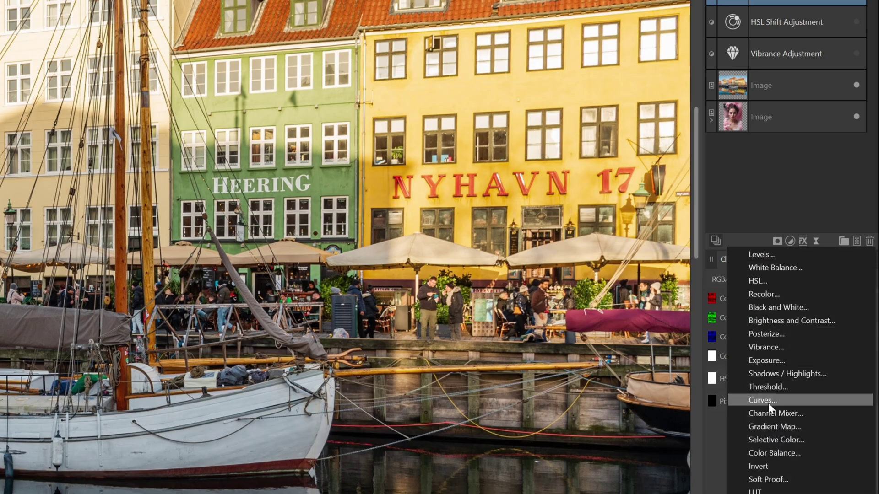
pyautogui.click(763, 400)
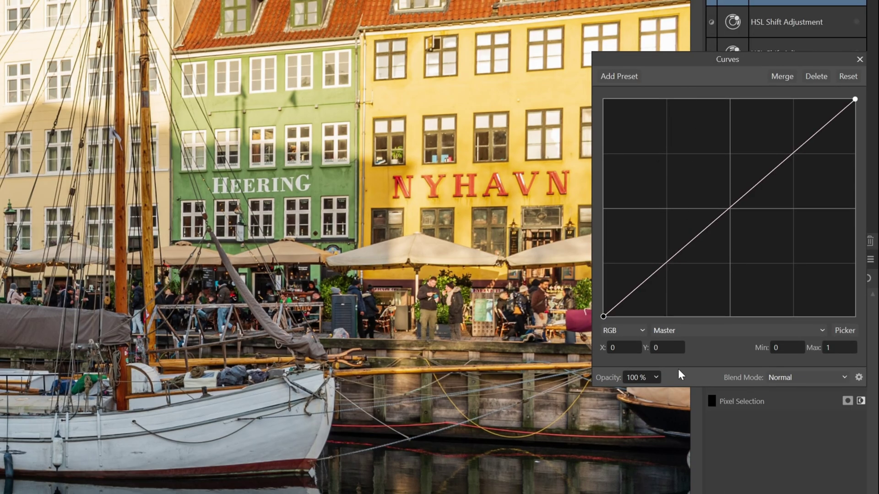
pyautogui.click(618, 331)
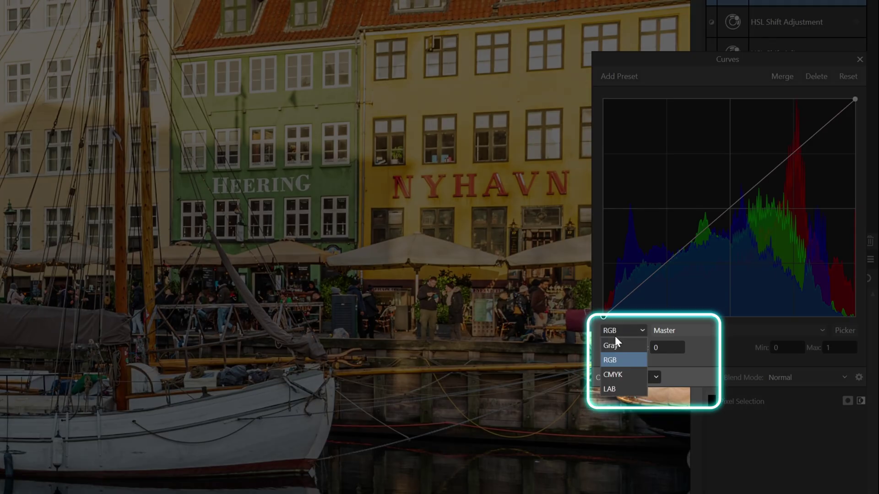
pyautogui.click(614, 388)
pyautogui.click(668, 331)
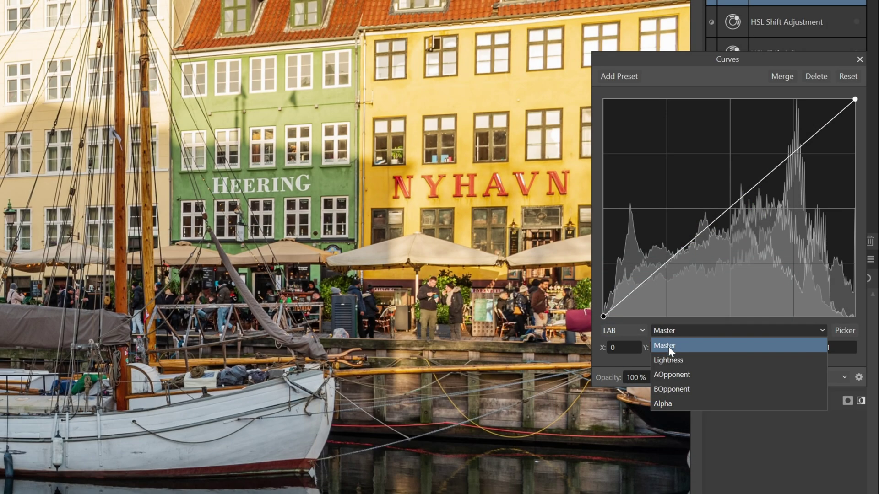
pyautogui.click(669, 374)
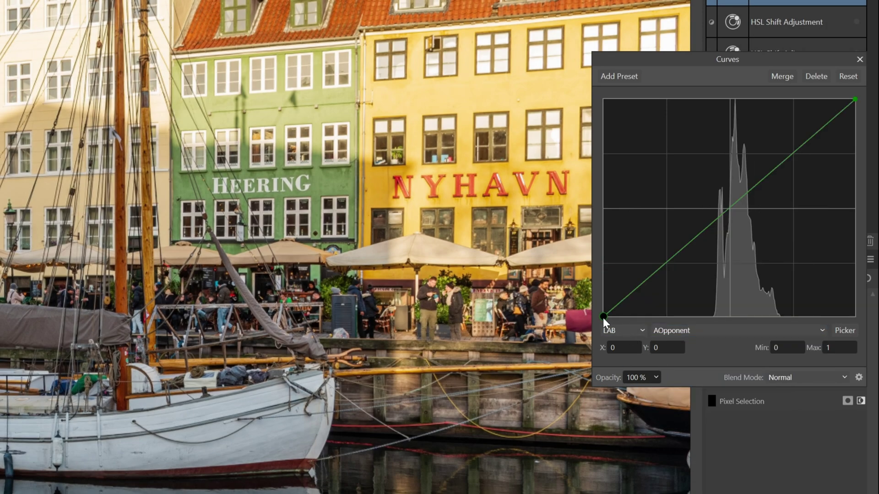
pyautogui.moveTo(604, 316); pyautogui.dragTo(666, 315)
pyautogui.moveTo(854, 100); pyautogui.dragTo(794, 99)
# Steepen the BOpponent curve by moving its bottom and top end points inward.
pyautogui.click(731, 331)
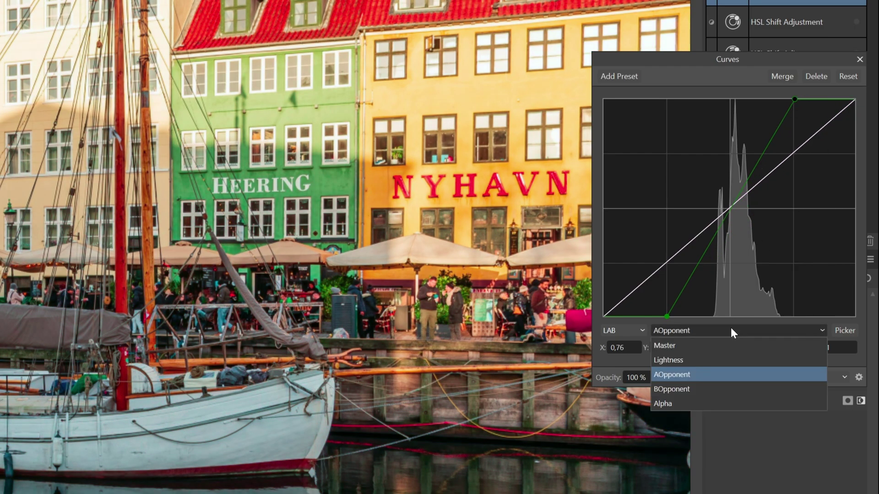
pyautogui.click(712, 389)
pyautogui.moveTo(603, 316); pyautogui.dragTo(666, 316)
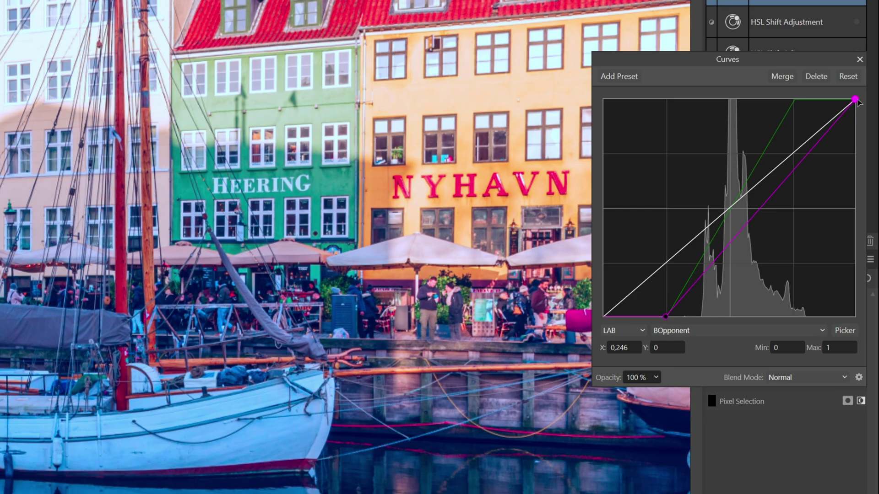
pyautogui.moveTo(854, 100); pyautogui.dragTo(794, 102)
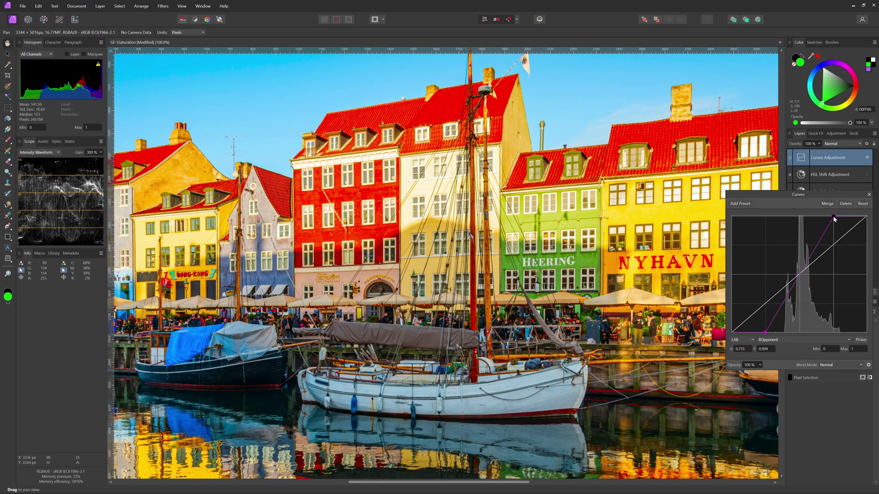
pyautogui.moveTo(833, 217); pyautogui.dragTo(833, 213)
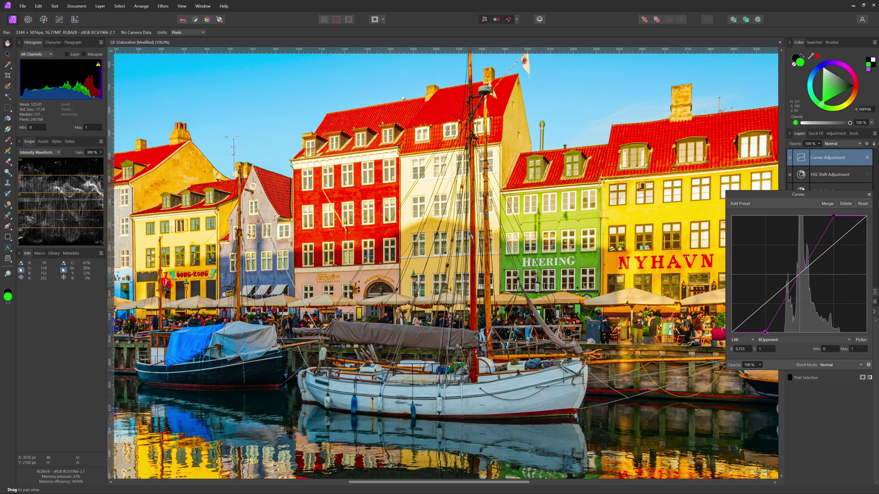
pyautogui.moveTo(765, 332); pyautogui.dragTo(749, 333)
pyautogui.moveTo(834, 216); pyautogui.dragTo(848, 216)
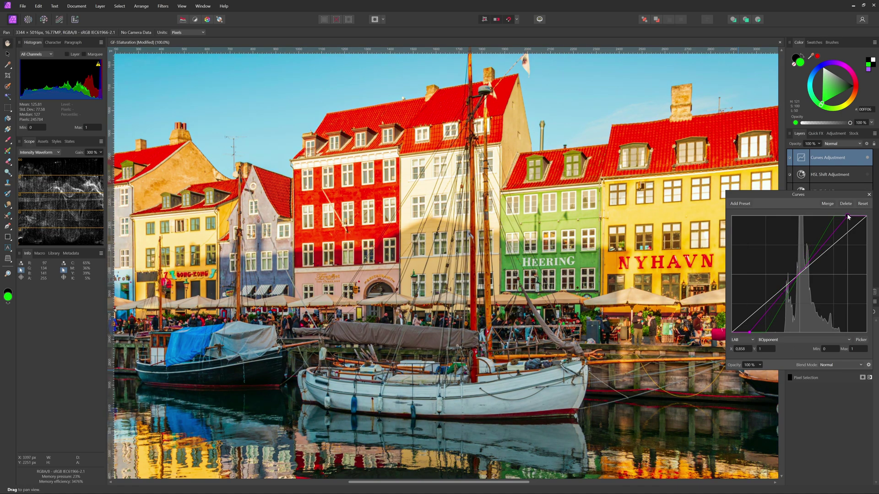
# Fine-tune the AOpponent curve's bottom and top points, then close Curves.
pyautogui.click(790, 341)
pyautogui.click(778, 362)
pyautogui.moveTo(758, 332); pyautogui.dragTo(750, 333)
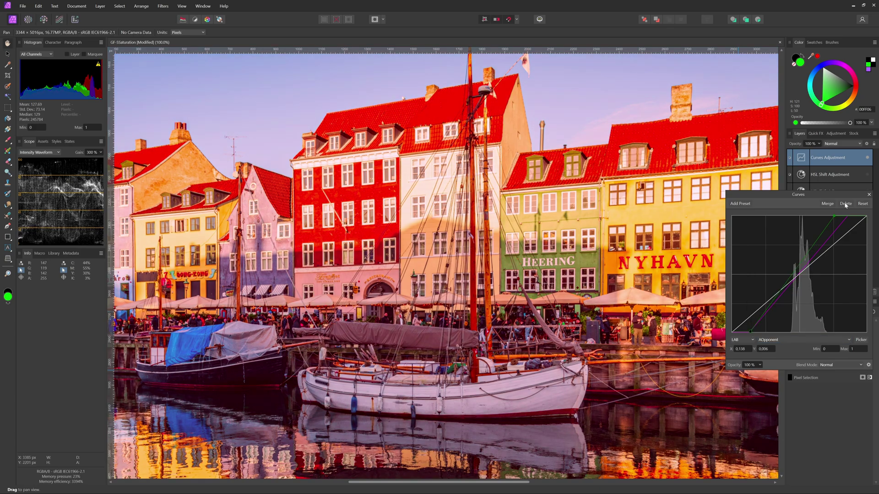
pyautogui.moveTo(834, 216); pyautogui.dragTo(847, 217)
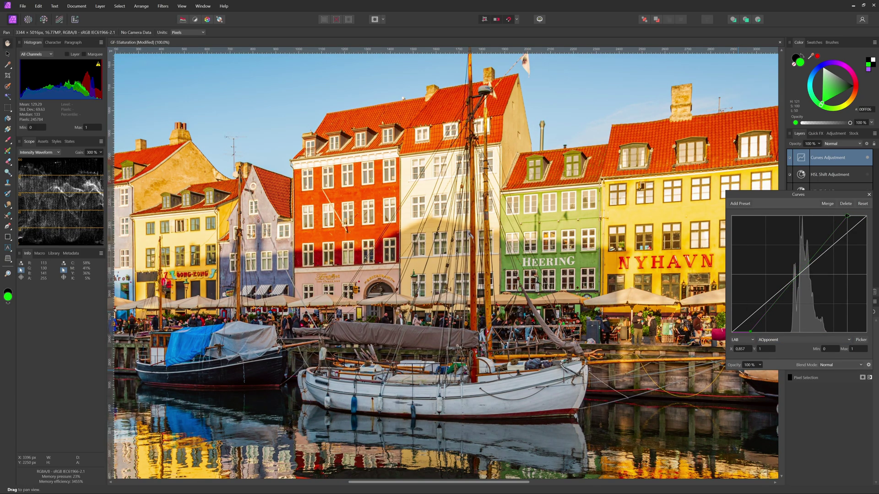
pyautogui.click(869, 195)
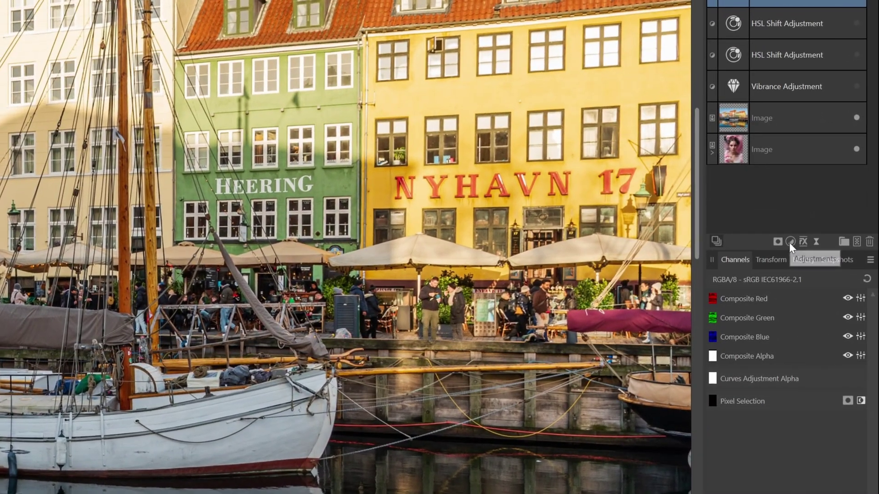
# Add a Selective Color adjustment with Reds cyan -100% and Yellows yellow 100%.
pyautogui.click(832, 292)
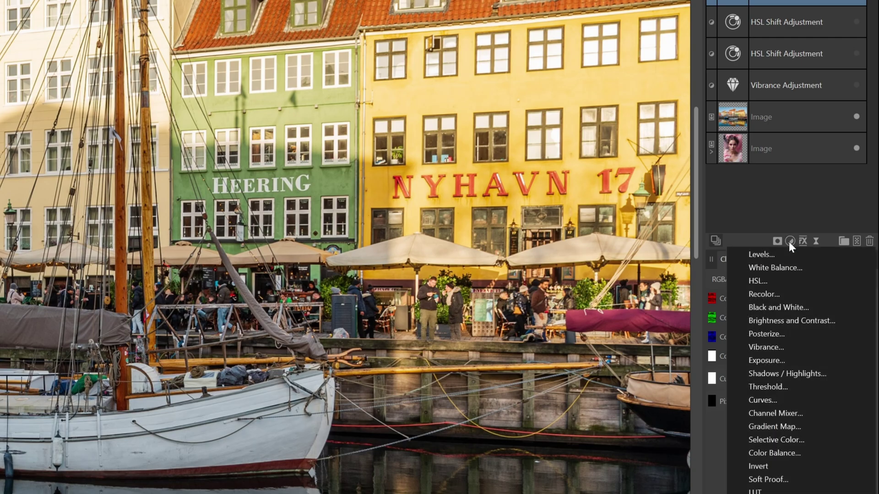
pyautogui.click(777, 439)
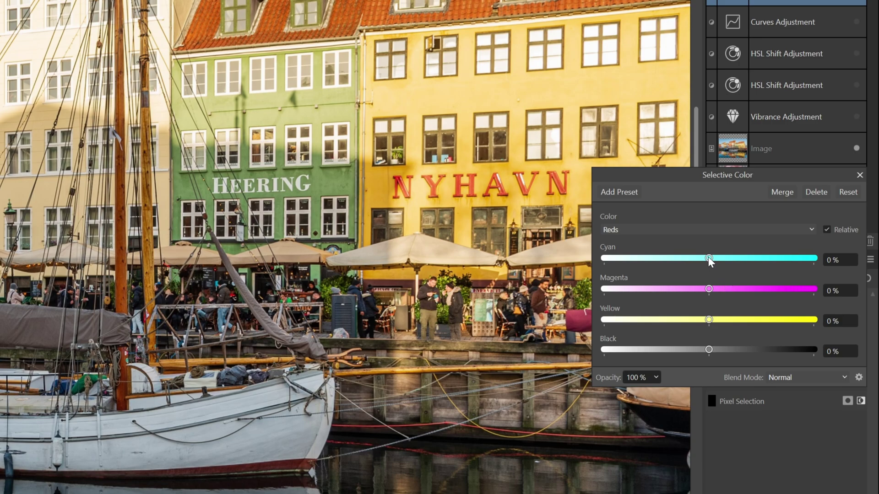
pyautogui.moveTo(709, 260); pyautogui.dragTo(601, 259)
pyautogui.click(643, 231)
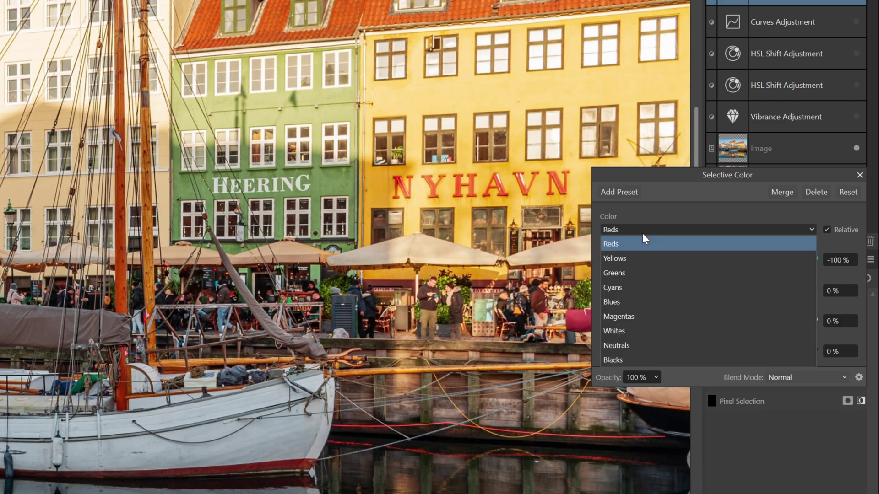
pyautogui.click(639, 259)
pyautogui.moveTo(709, 319); pyautogui.dragTo(850, 317)
# Set Greens magenta to -100% and Blues yellow to -100%.
pyautogui.click(709, 232)
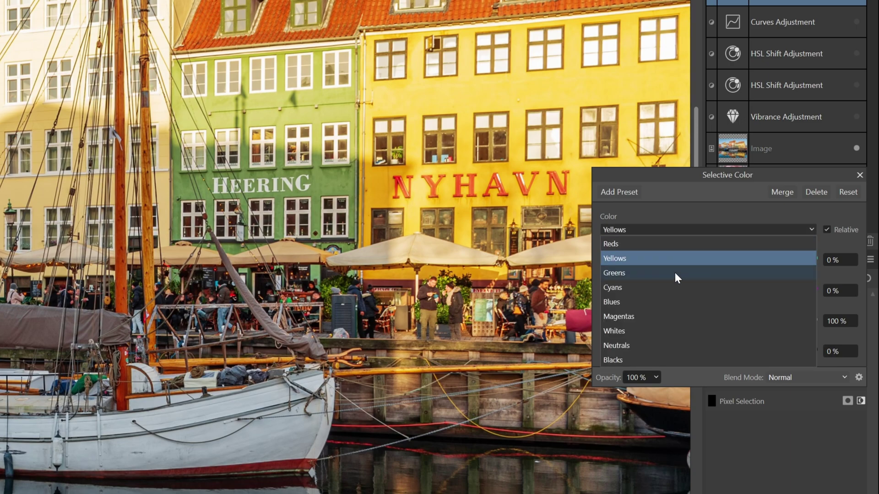
pyautogui.click(677, 275)
pyautogui.moveTo(709, 291); pyautogui.dragTo(601, 291)
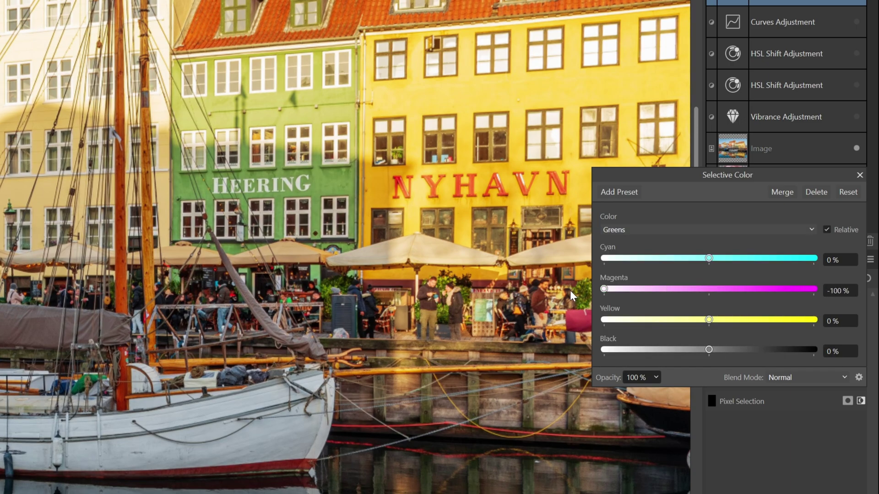
pyautogui.click(665, 233)
pyautogui.click(650, 288)
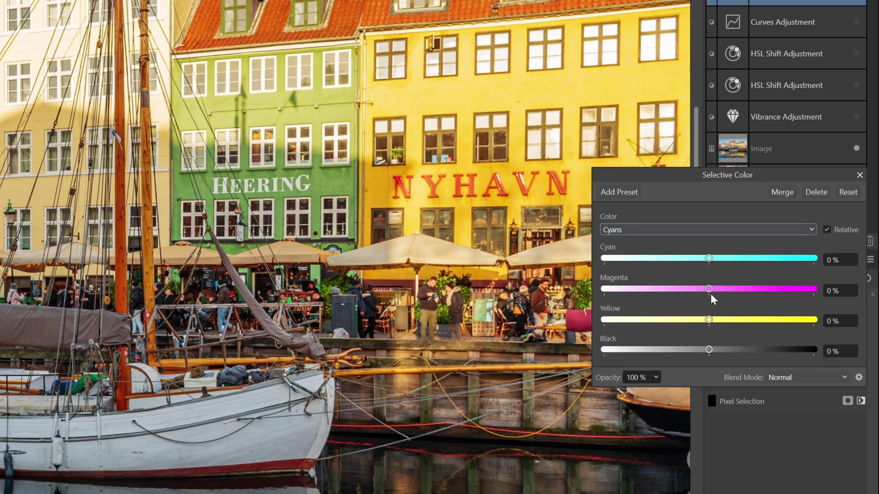
pyautogui.click(735, 233)
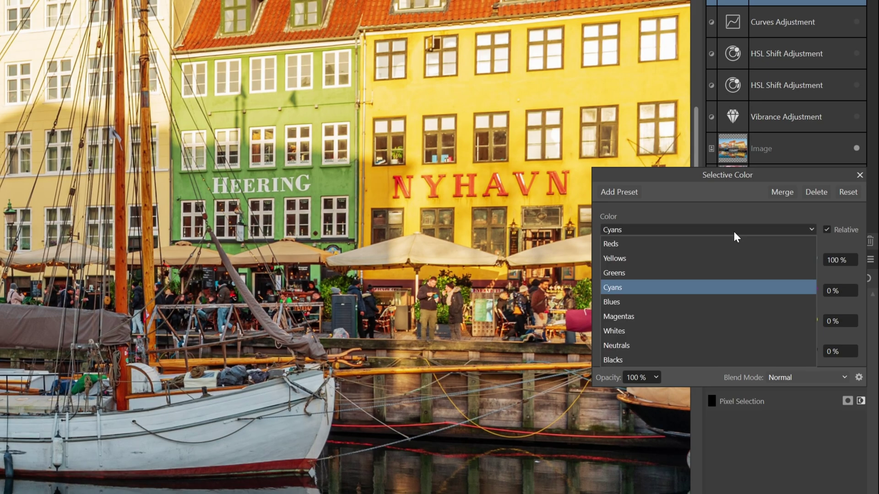
pyautogui.click(697, 301)
pyautogui.moveTo(709, 319); pyautogui.dragTo(593, 321)
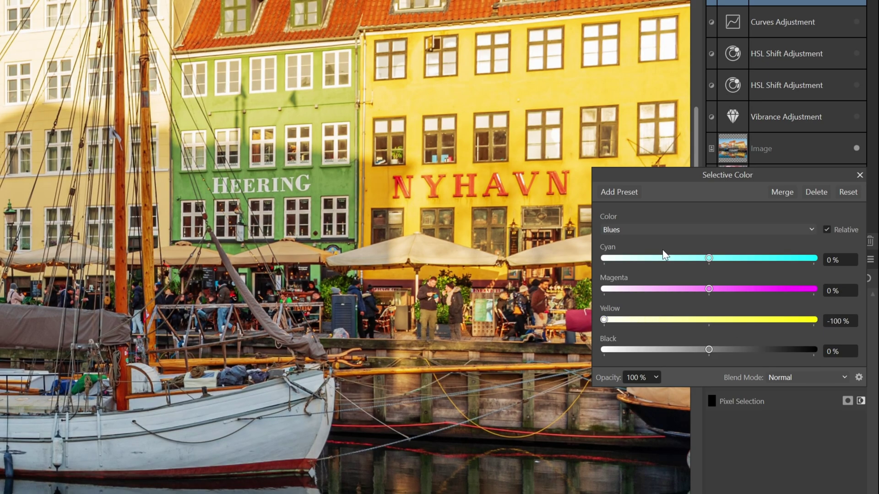
# Set Magentas magenta to 100% and close the Selective Color settings.
pyautogui.click(663, 231)
pyautogui.click(643, 317)
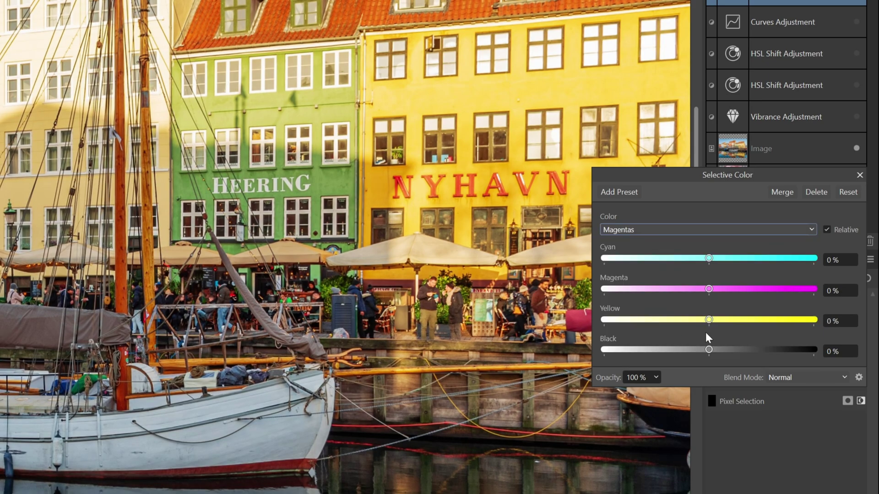
pyautogui.moveTo(714, 290); pyautogui.dragTo(858, 290)
pyautogui.click(859, 175)
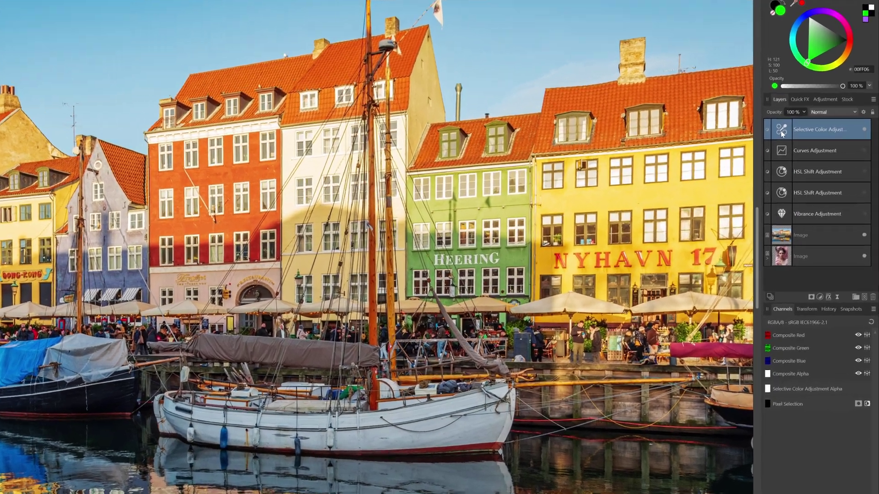
# Save the Selective Color settings as a preset named 'Saturation Boost'.
pyautogui.doubleClick(801, 158)
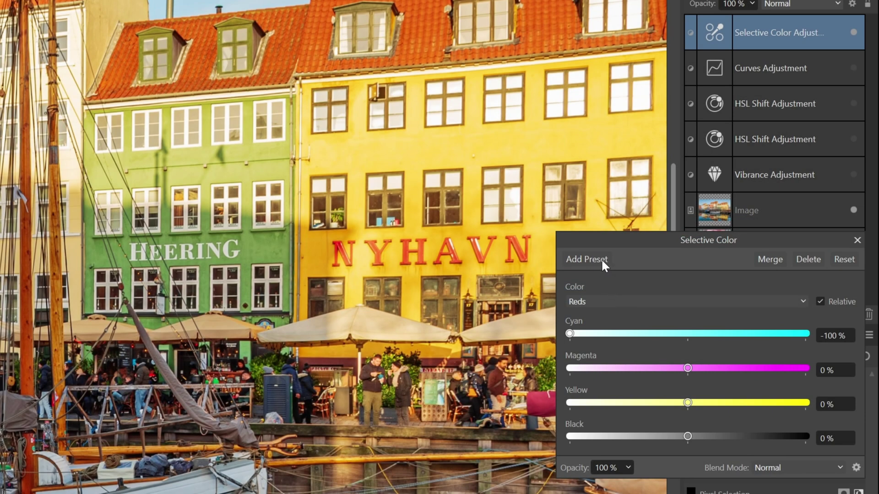
pyautogui.click(600, 259)
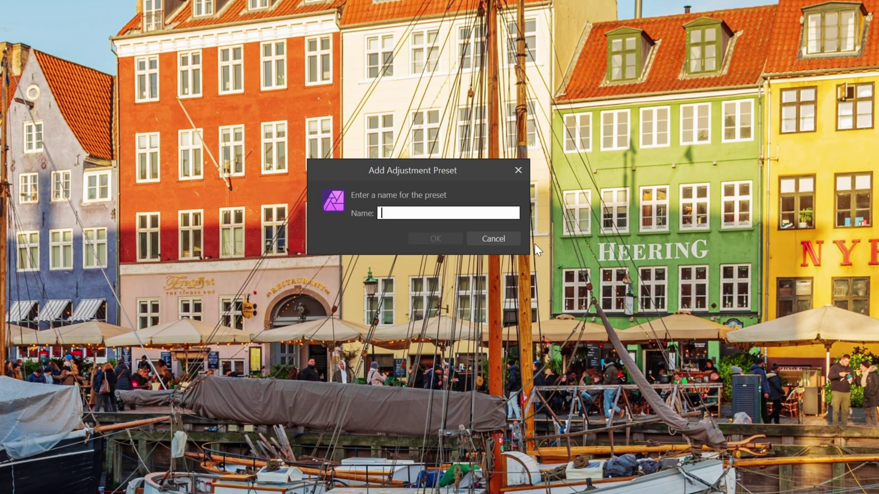
pyautogui.write('Saturation Boost')
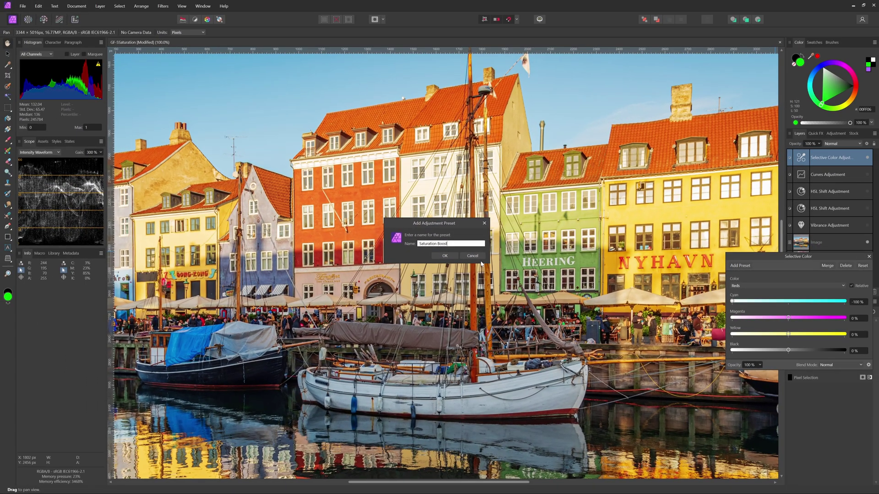
pyautogui.click(467, 258)
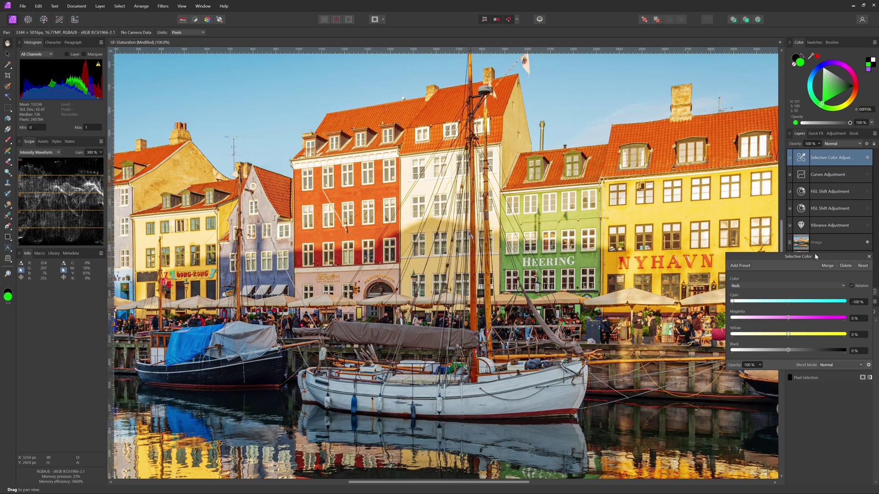
pyautogui.click(869, 257)
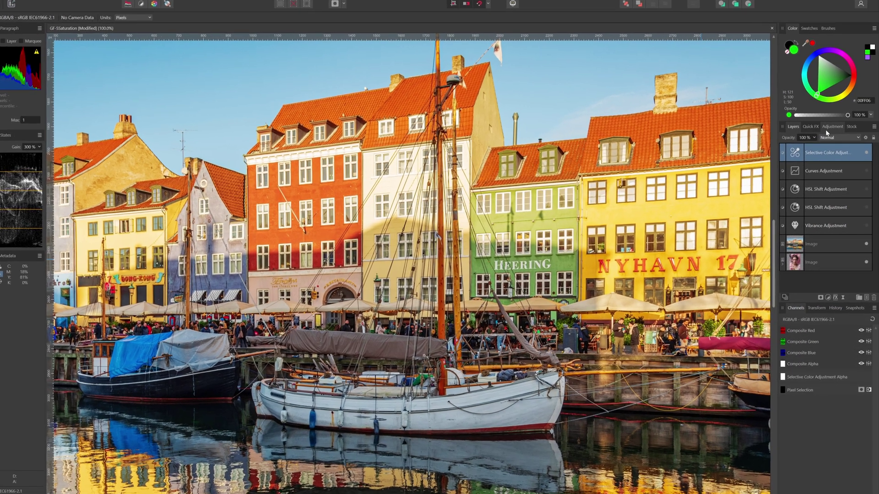
# Confirm 'Saturation Boost' appears under Selective Color presets, then show the Helpers assets.
pyautogui.click(835, 133)
pyautogui.scroll(-5, 830, 265)
pyautogui.click(729, 299)
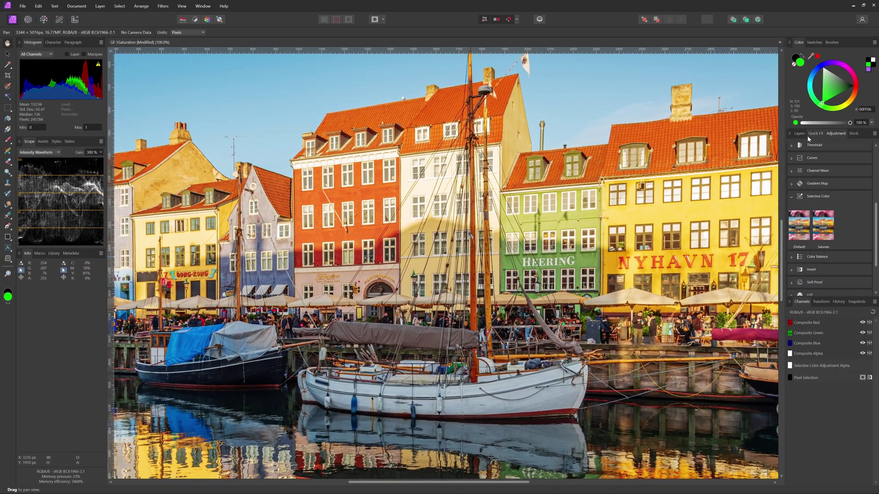
pyautogui.click(798, 135)
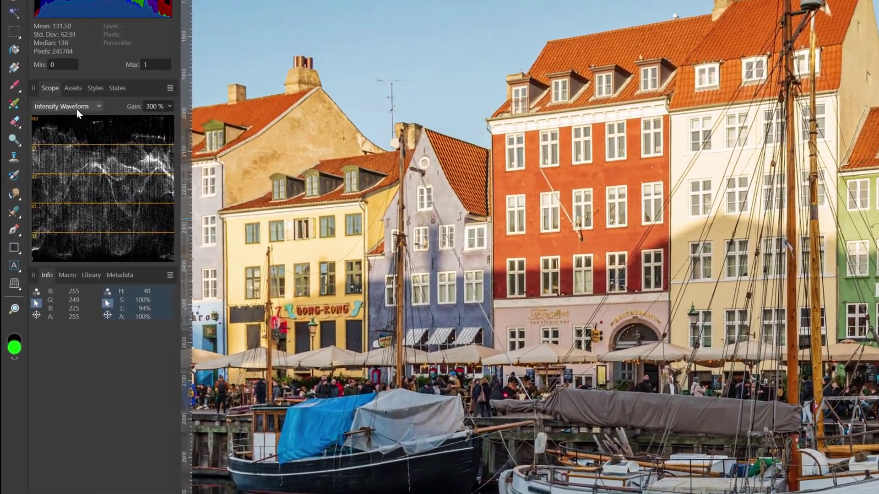
pyautogui.click(42, 142)
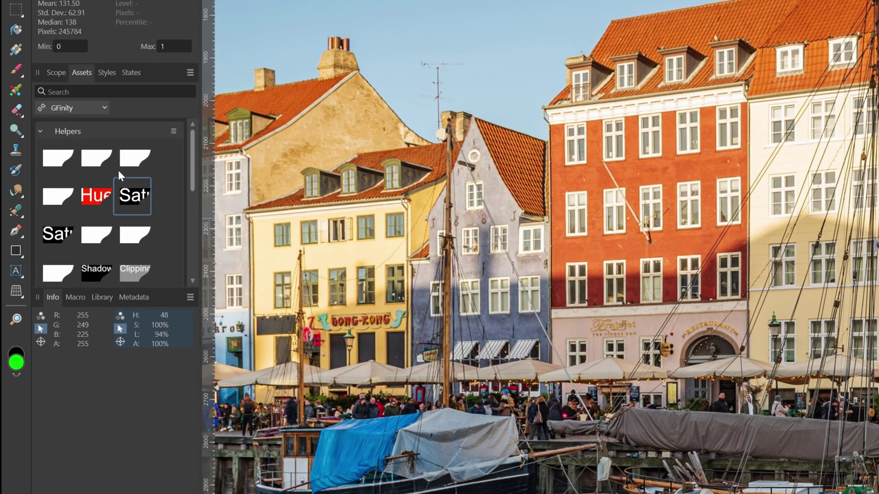
# Place the Saturation Map Helper on the photo and compare with Vibrance hidden and shown.
pyautogui.moveTo(125, 198); pyautogui.dragTo(661, 131)
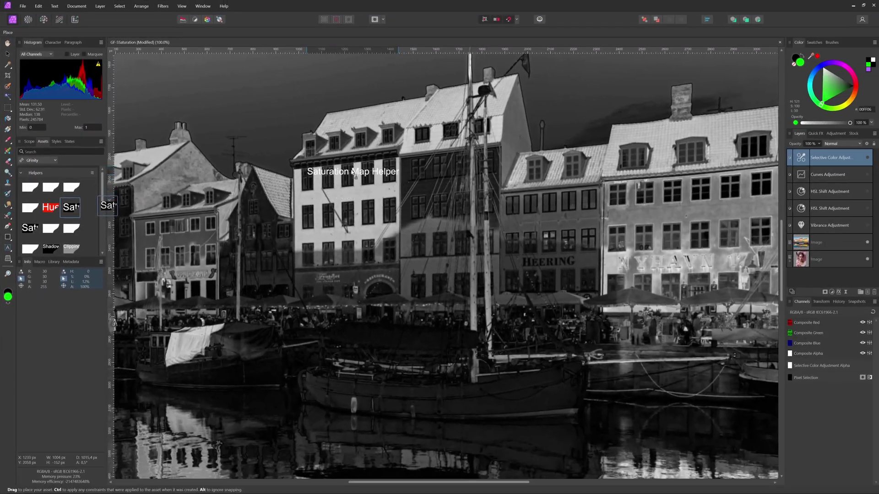
pyautogui.moveTo(352, 173); pyautogui.dragTo(192, 87)
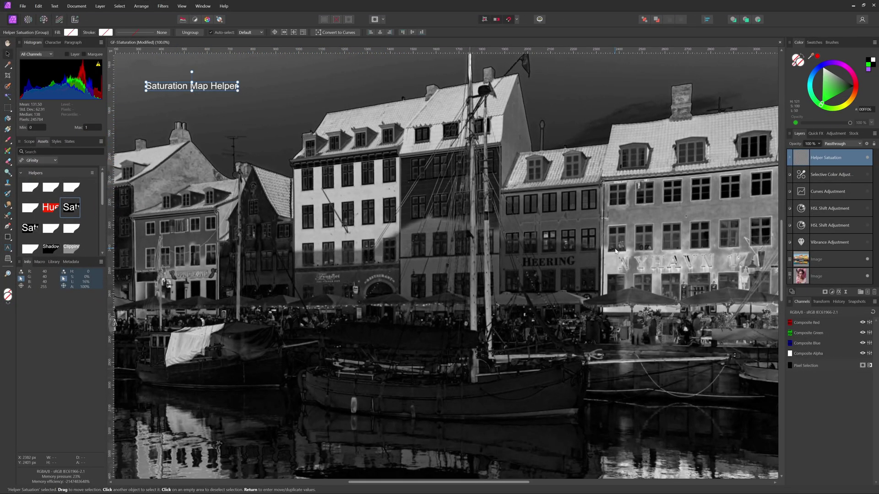
pyautogui.click(868, 244)
pyautogui.click(869, 245)
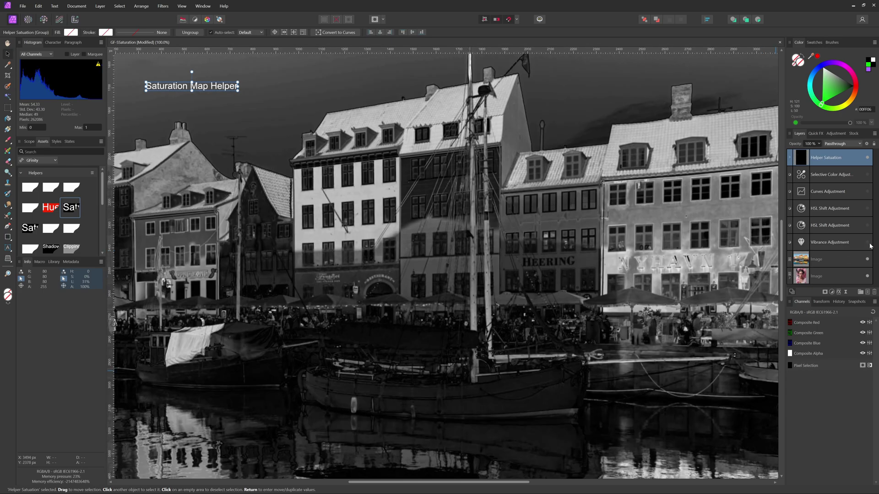
pyautogui.click(868, 243)
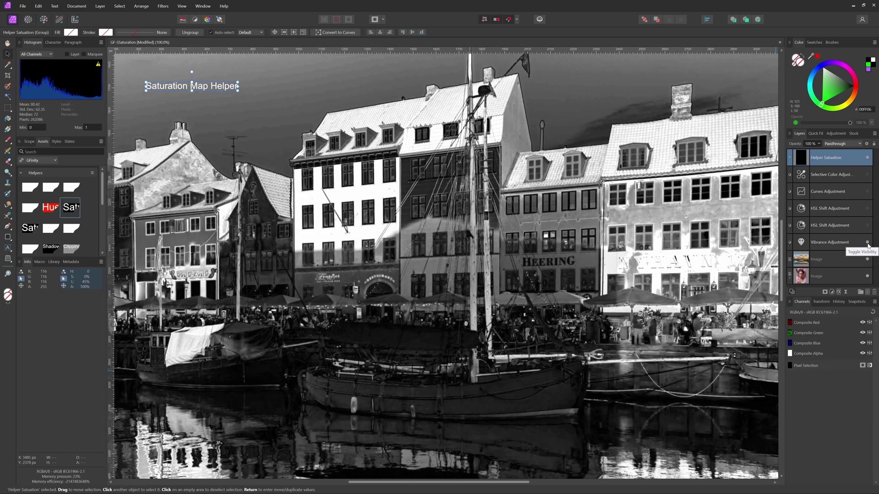
pyautogui.click(868, 244)
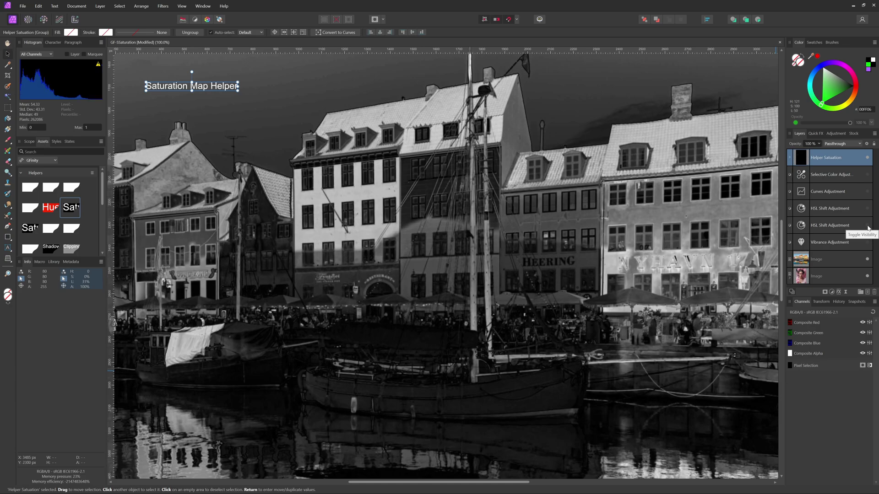
# Toggle both HSL Shifts, Curves and Selective Color off and on, then hide the helper.
pyautogui.click(869, 226)
pyautogui.click(868, 226)
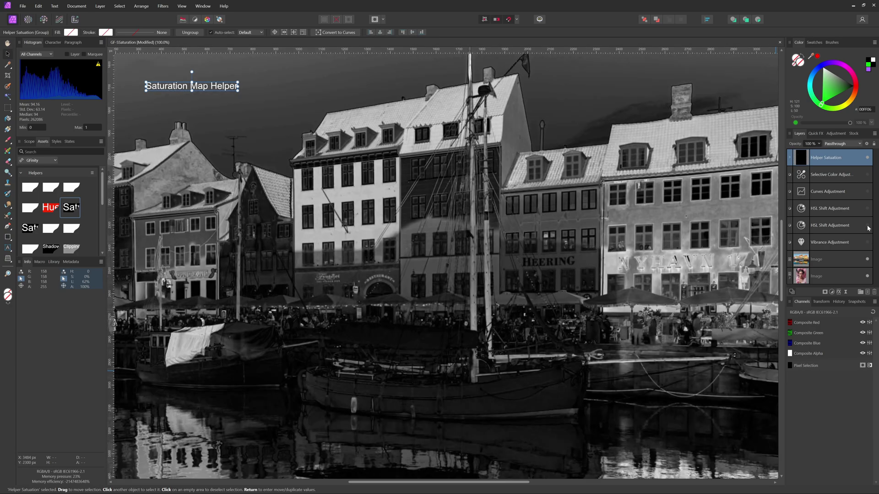
pyautogui.click(867, 209)
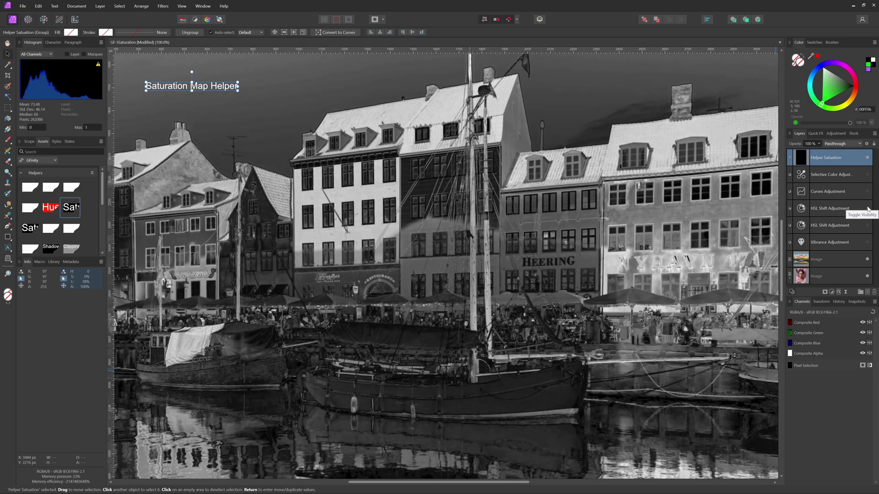
pyautogui.click(868, 209)
pyautogui.click(867, 192)
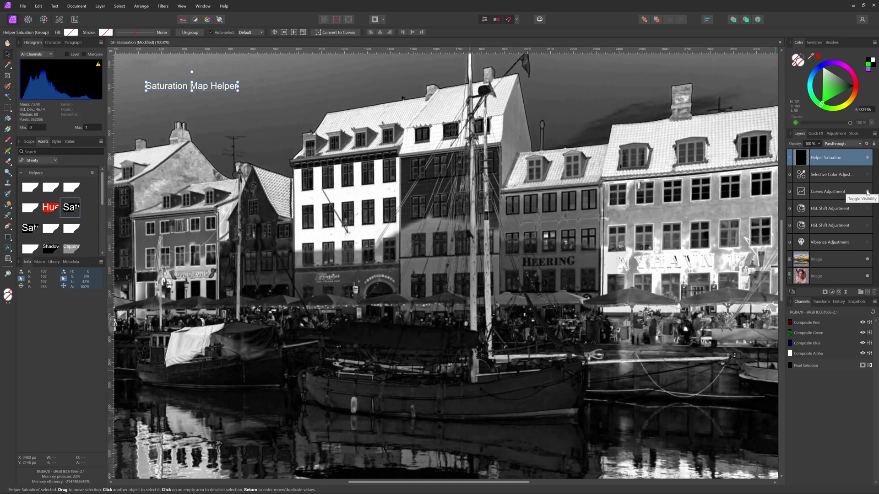
pyautogui.click(867, 191)
pyautogui.click(867, 175)
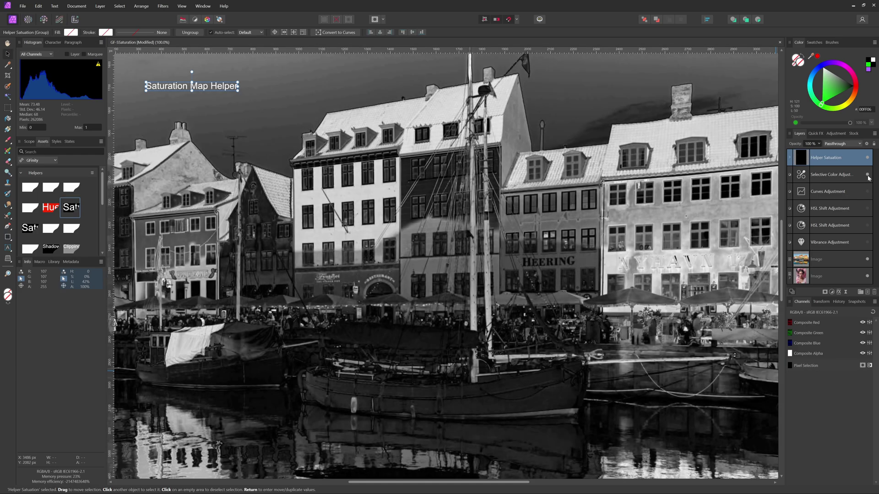
pyautogui.click(868, 175)
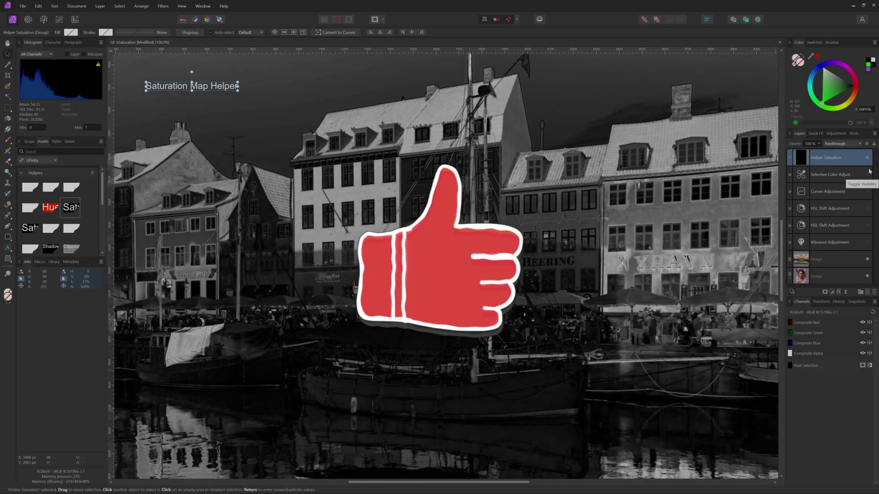
pyautogui.click(868, 157)
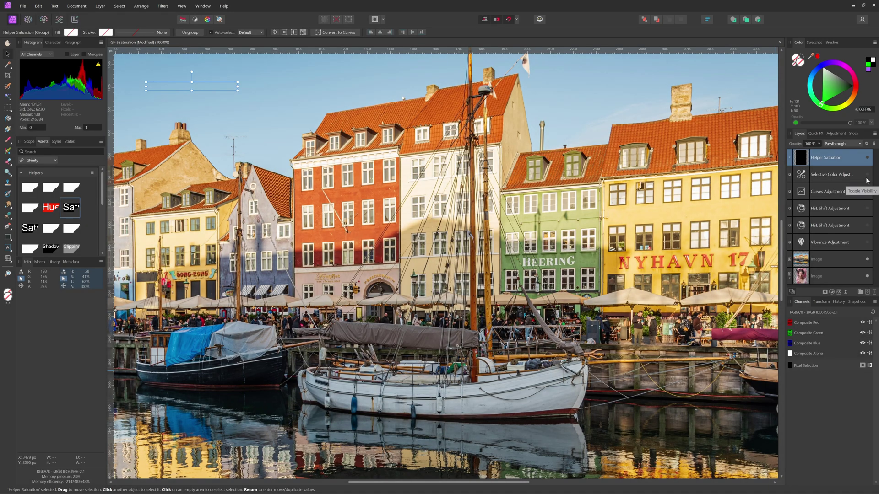